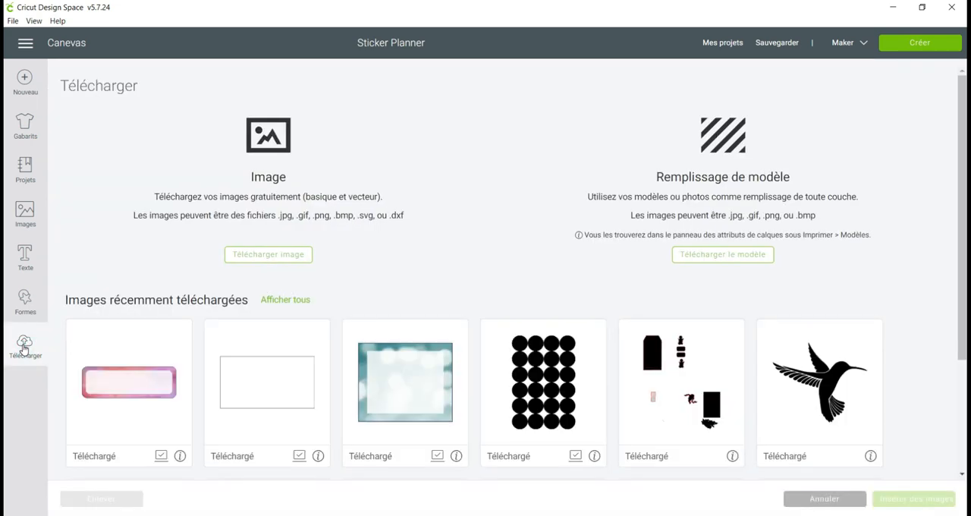
# Open the Jour2 file from the Planner folder as a new image upload
pyautogui.click(291, 257)
pyautogui.click(523, 279)
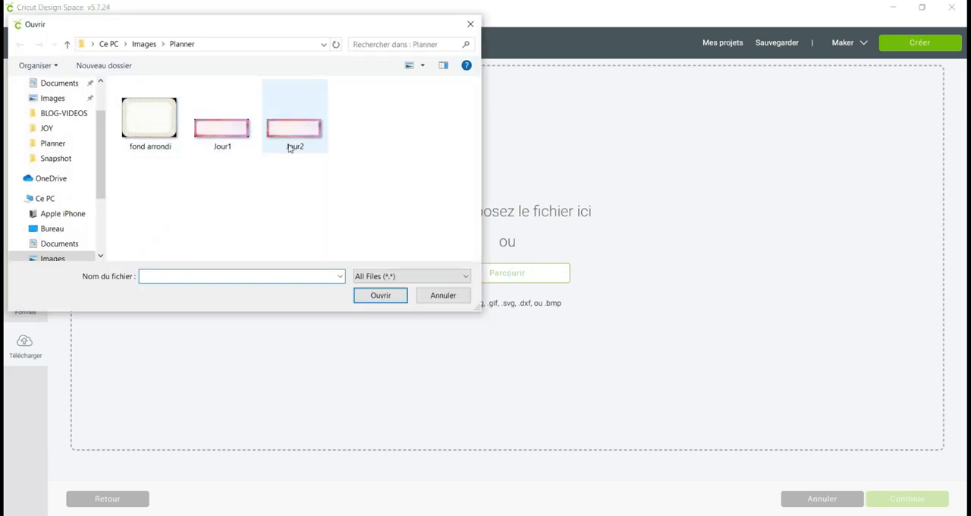
pyautogui.click(308, 126)
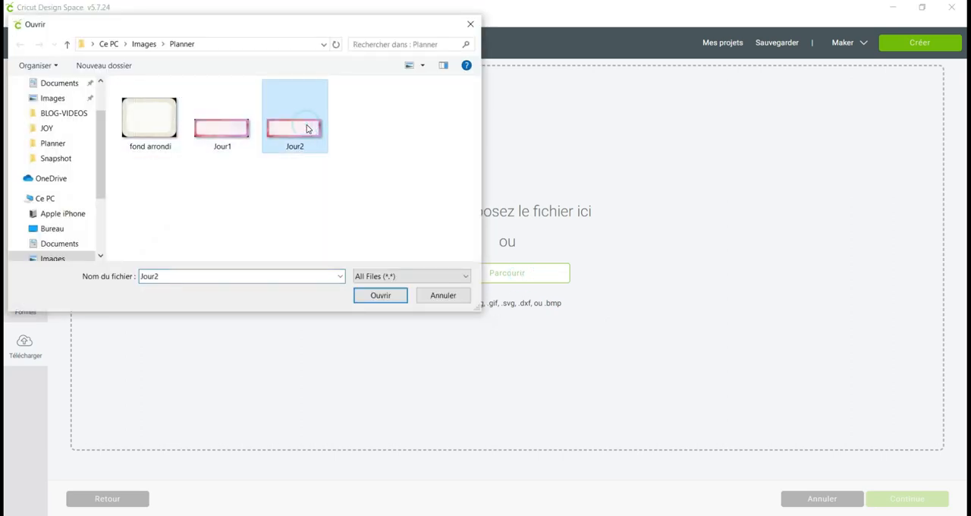
pyautogui.click(393, 297)
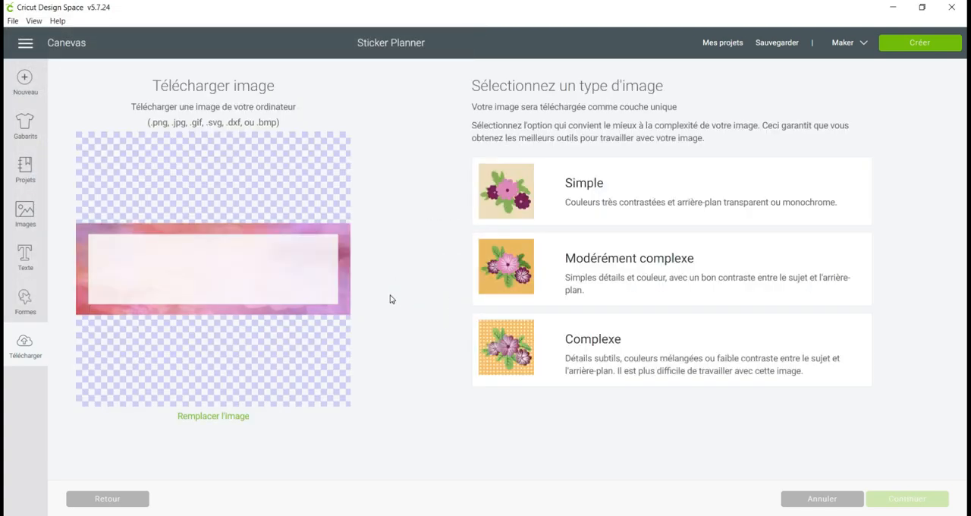
# Set the Jour2 image type to Complexe, keep its background intact, and save it as a print-then-cut image
pyautogui.click(672, 346)
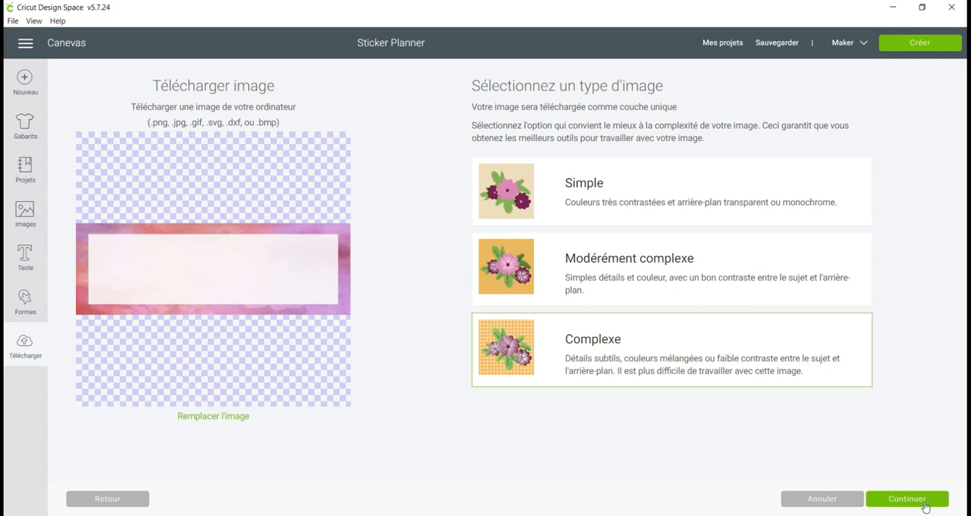
pyautogui.click(925, 506)
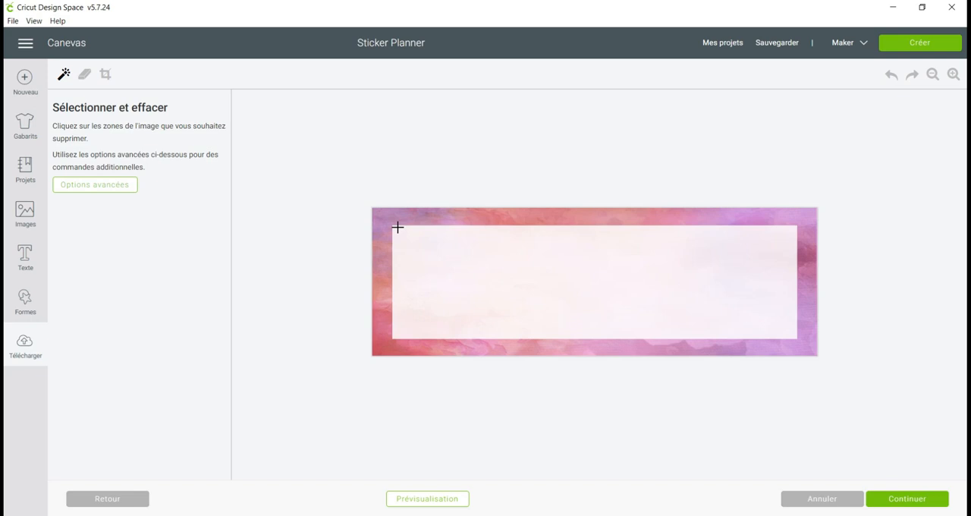
pyautogui.click(918, 504)
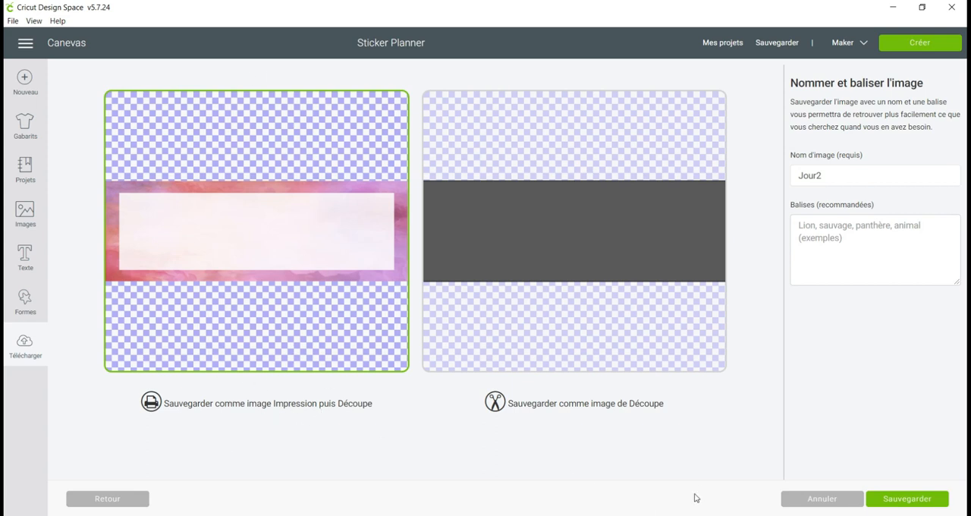
pyautogui.click(892, 501)
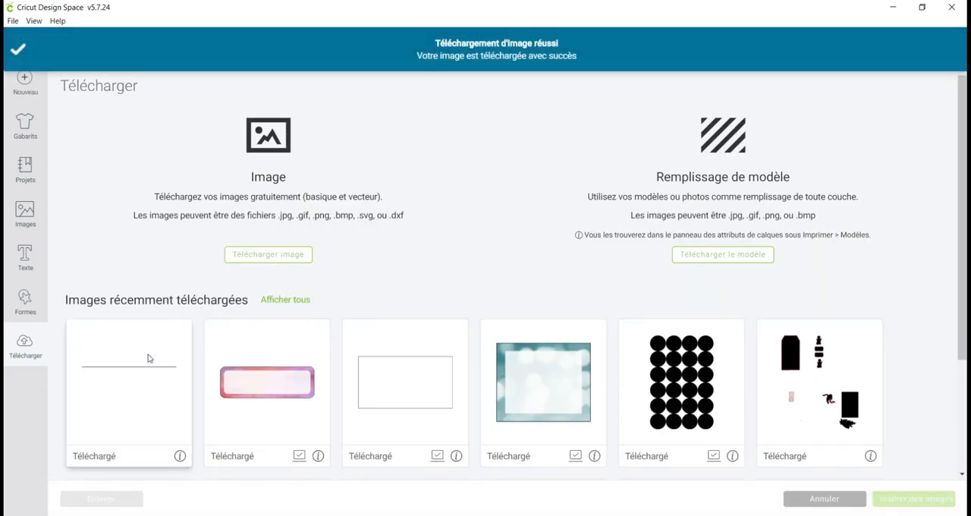
# Insert the uploaded Jour2 image into the canvas and move it to the right of the weekday labels
pyautogui.click(152, 334)
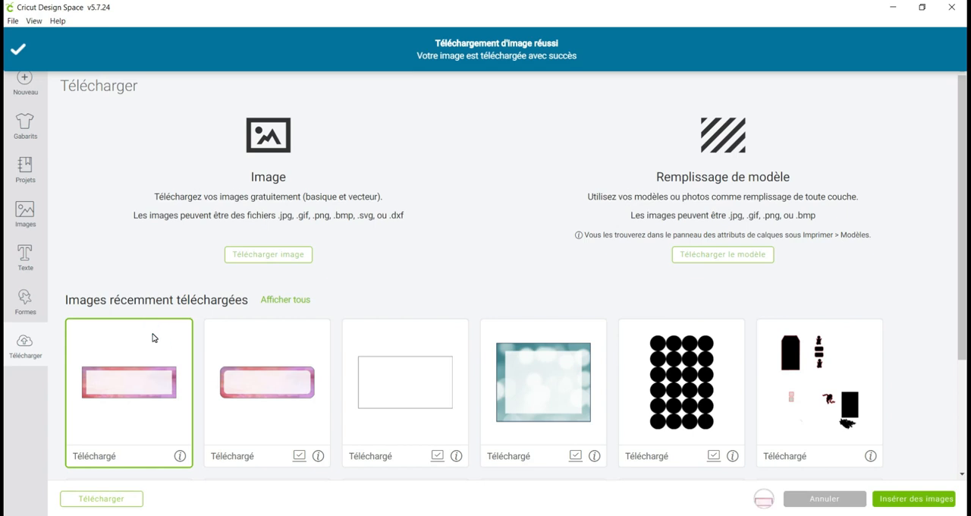
pyautogui.click(916, 504)
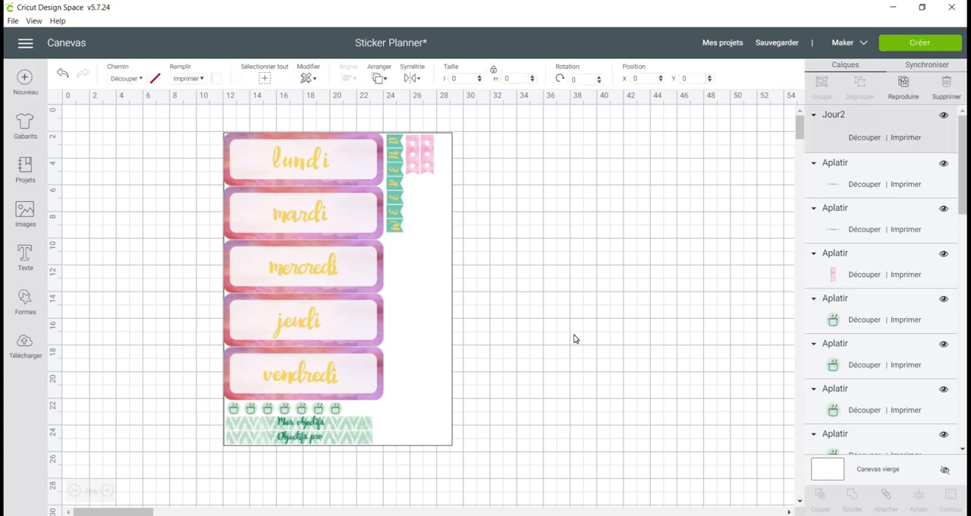
pyautogui.moveTo(204, 196); pyautogui.dragTo(519, 207)
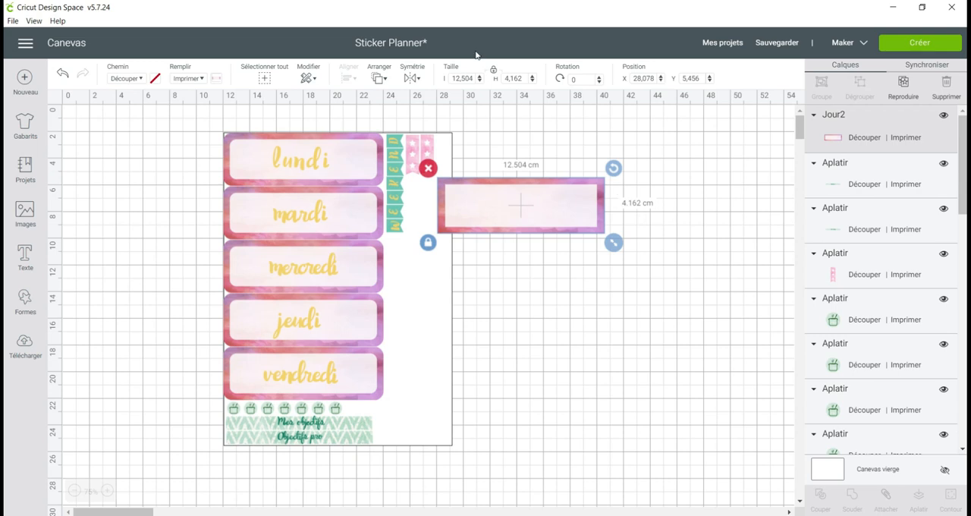
# Set the Jour2 label's width to 12 cm and line it up with the lundi label, just outside the page outline
pyautogui.click(465, 79)
pyautogui.write('12')
pyautogui.press('Return')
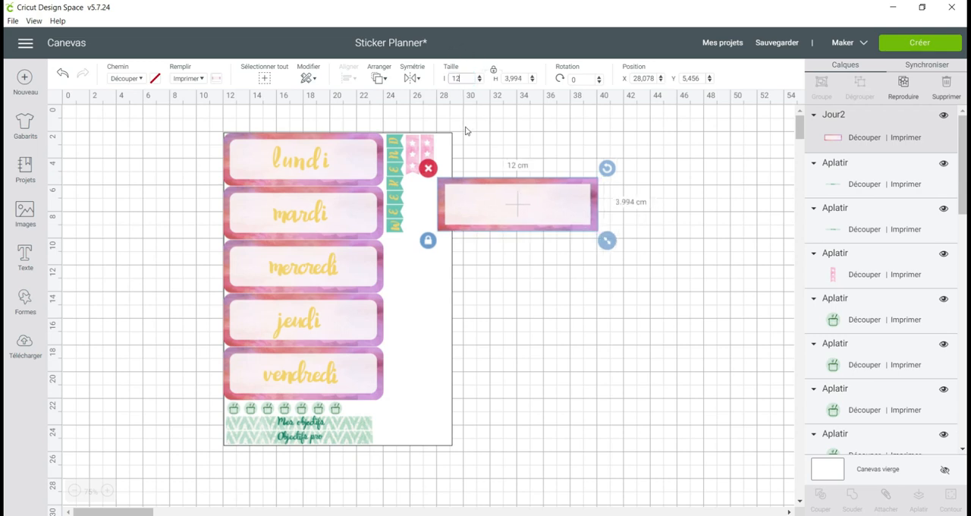
pyautogui.moveTo(486, 211); pyautogui.dragTo(500, 167)
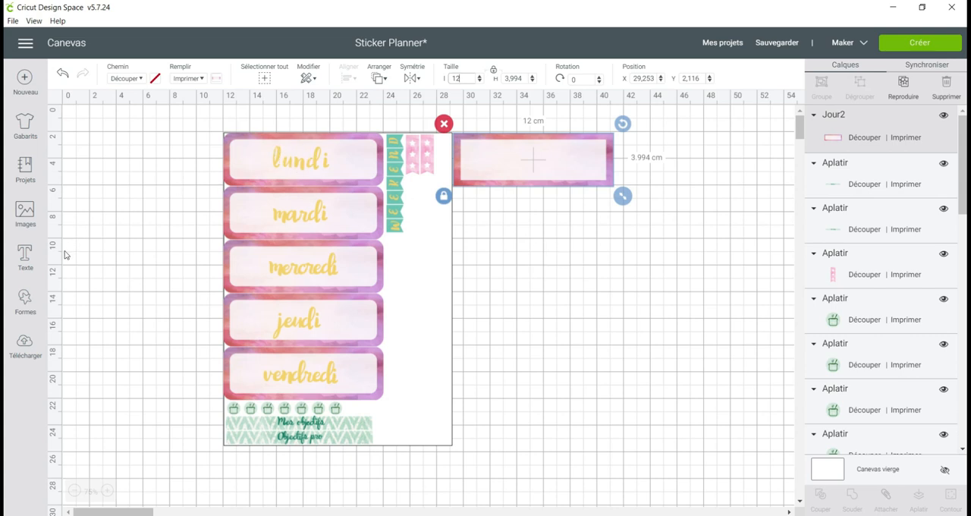
# Add a text object reading "lundi" to the canvas
pyautogui.click(24, 258)
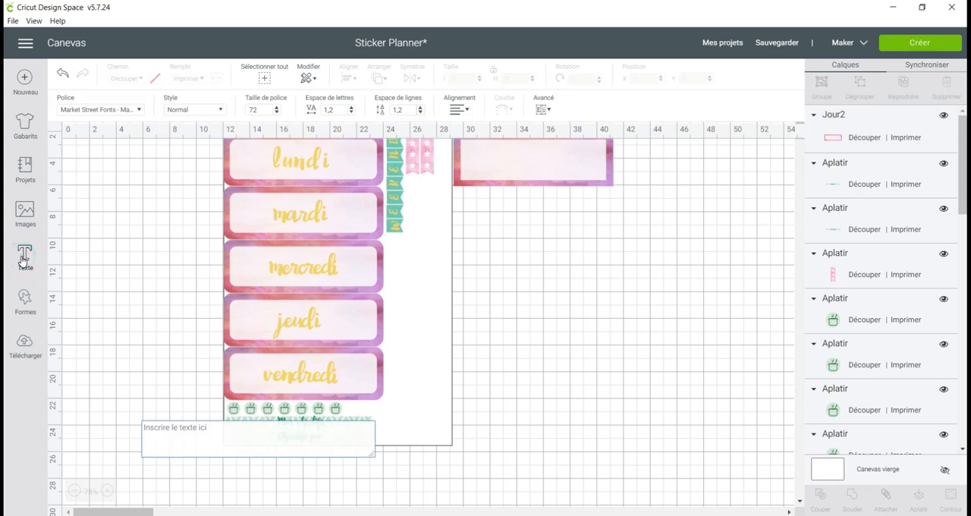
pyautogui.write('Lun')
pyautogui.press('BackSpace')
pyautogui.press('BackSpace')
pyautogui.press('BackSpace')
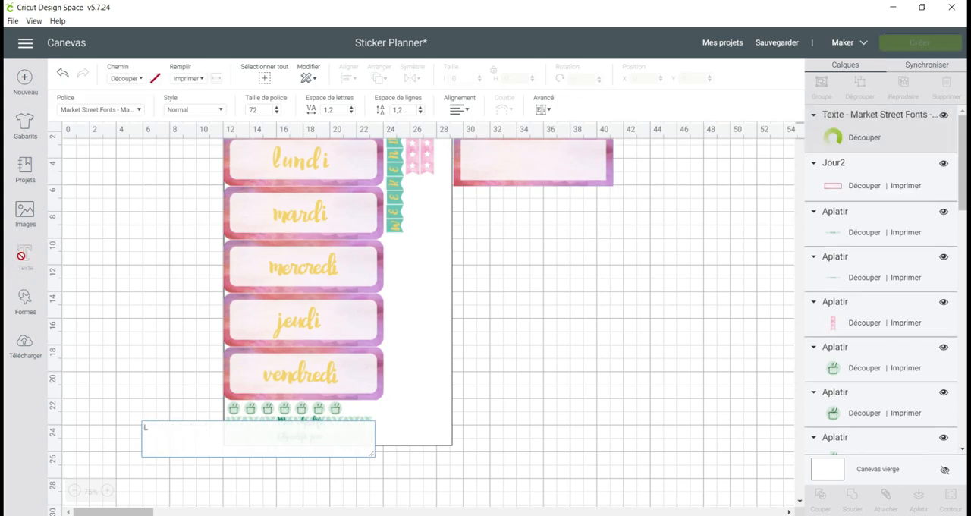
pyautogui.write('lundi')
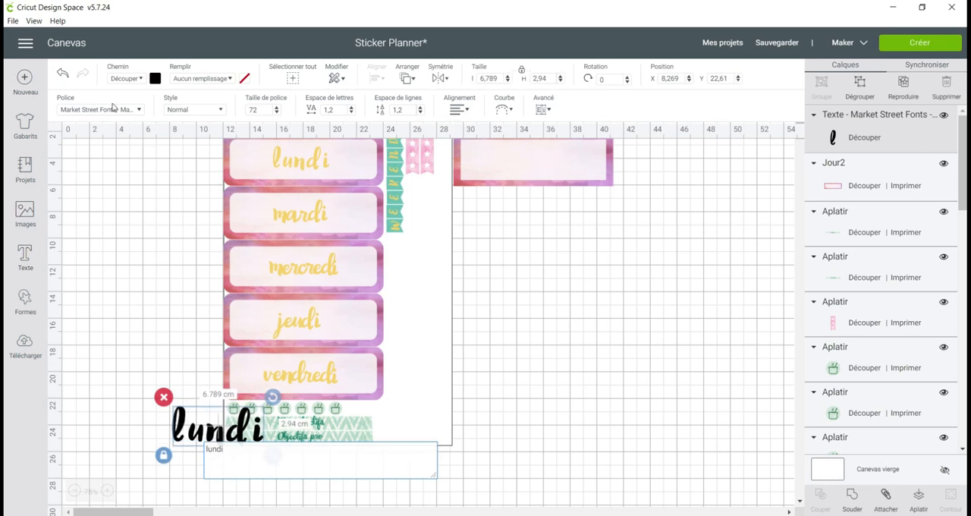
# Search the font list for "market" and look over the Market Street fonts
pyautogui.click(141, 111)
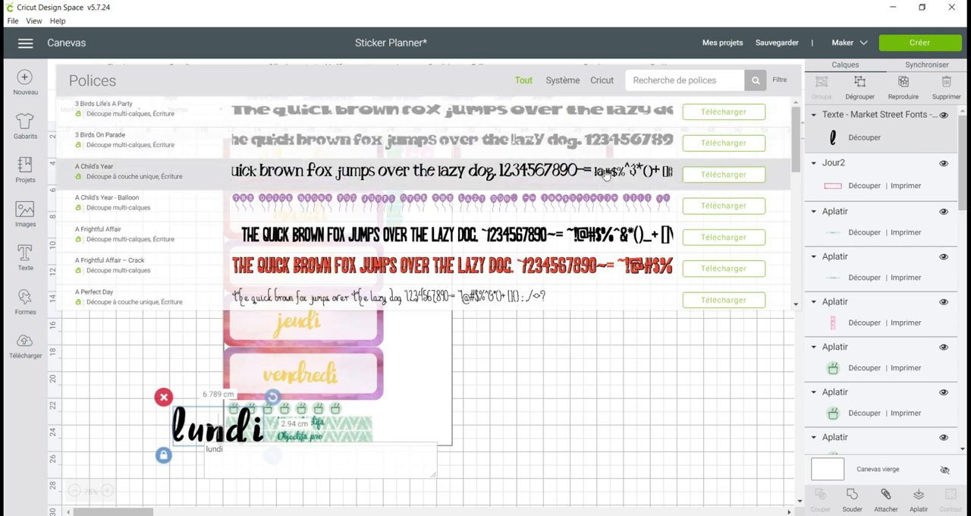
pyautogui.scroll(-1, 334, 173)
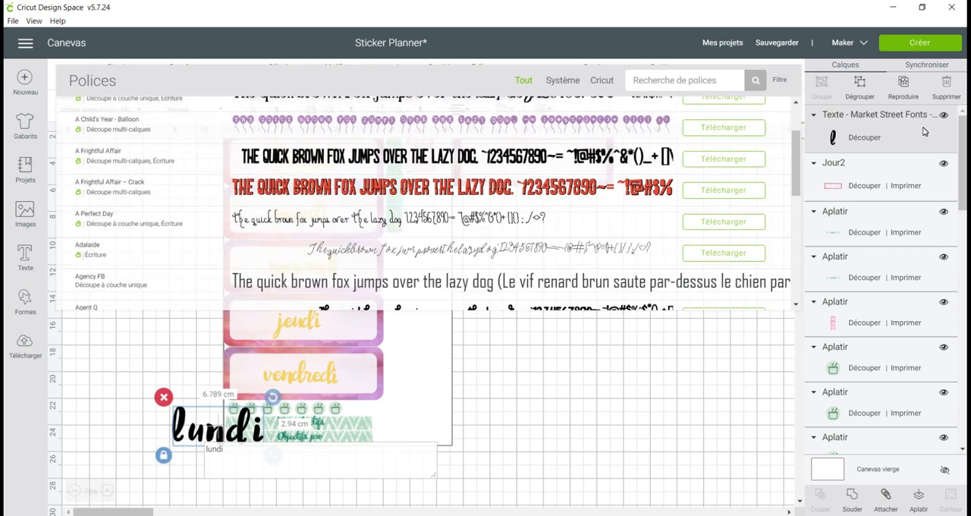
pyautogui.click(667, 72)
pyautogui.write('market')
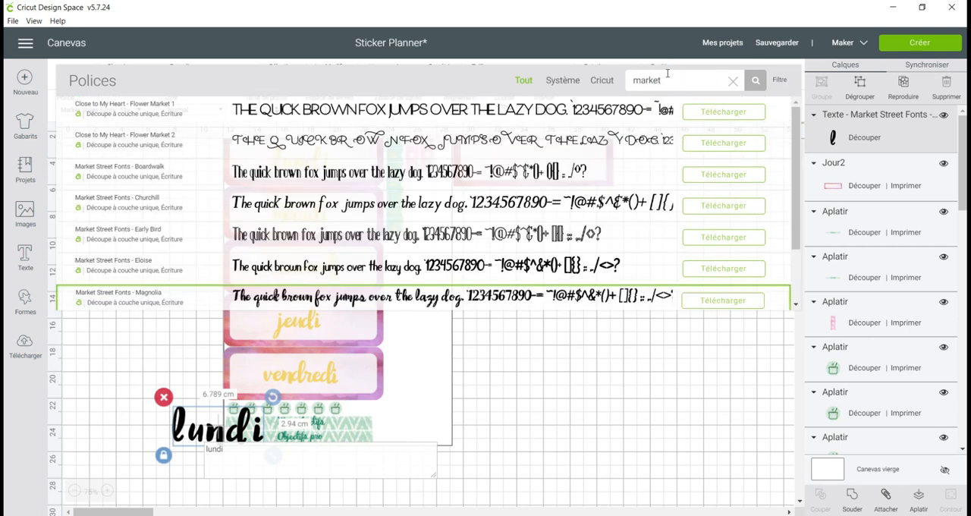
pyautogui.scroll(-2, 124, 228)
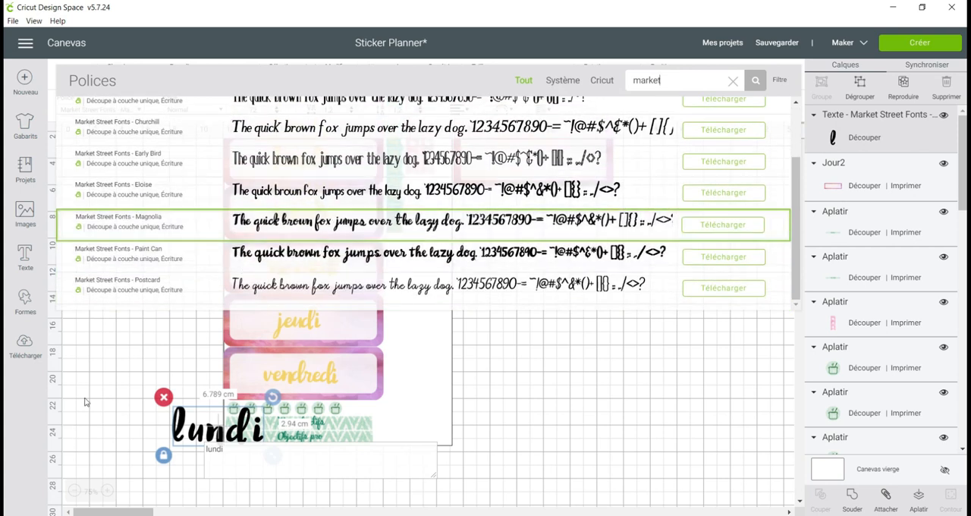
pyautogui.click(97, 365)
# Scale the black lundi text to about 4 cm wide and centre it on the Jour2 label
pyautogui.moveTo(301, 182); pyautogui.dragTo(549, 168)
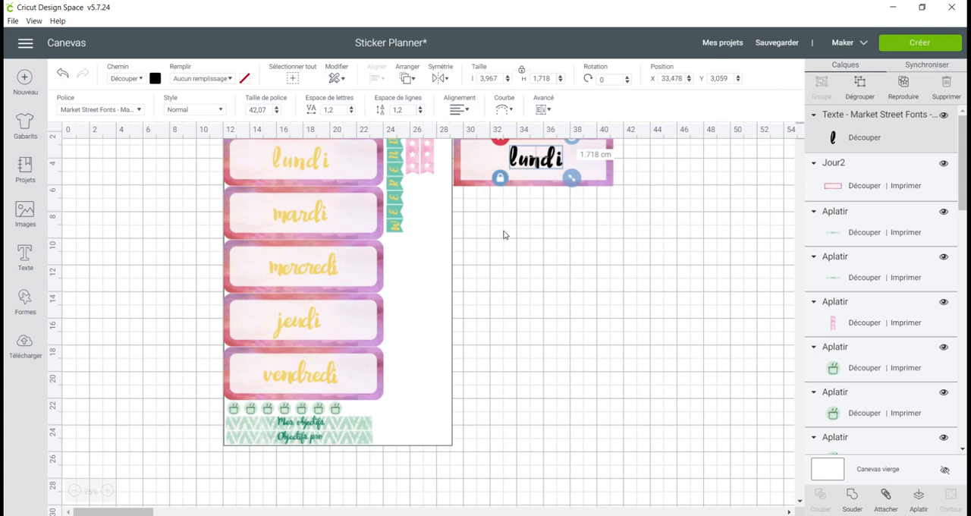
pyautogui.click(604, 194)
pyautogui.click(586, 171)
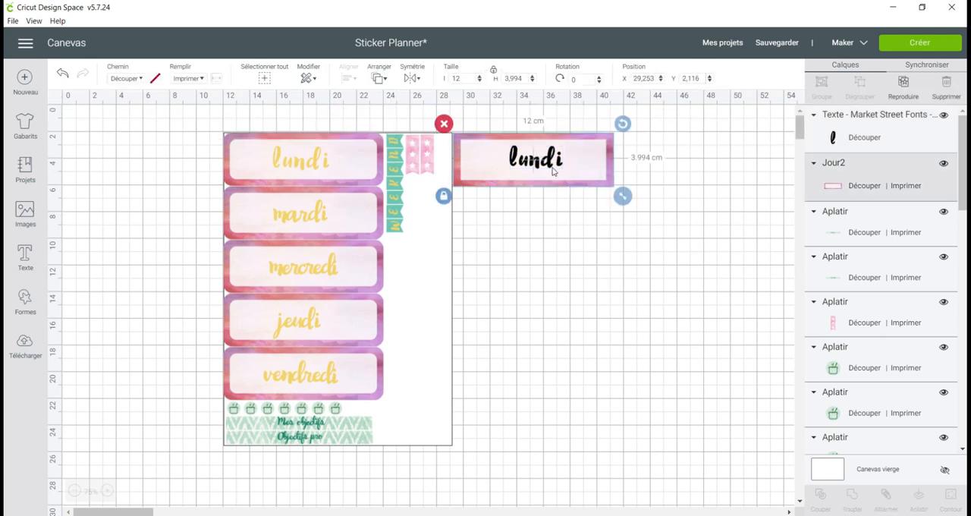
# Set the black lundi text's fill to Imprimer and colour it the same golden yellow as the other weekday names
pyautogui.click(550, 168)
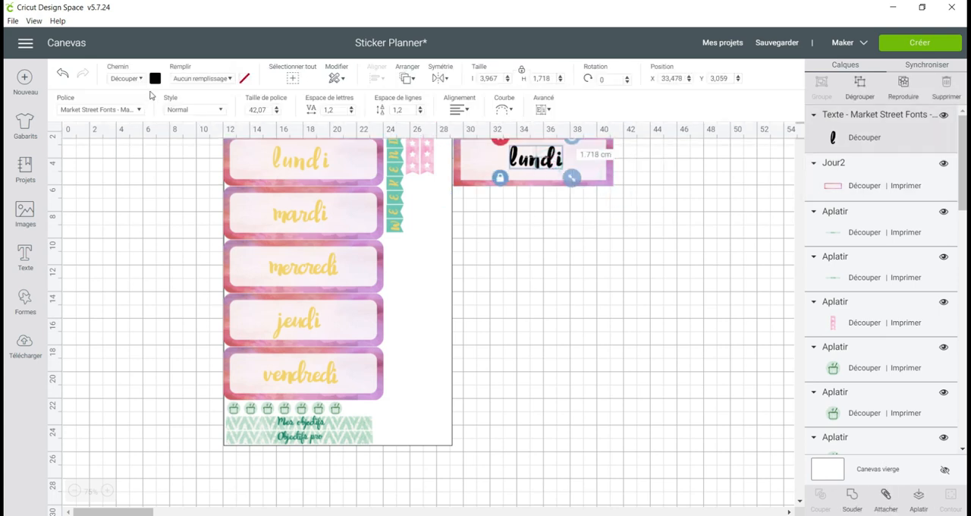
pyautogui.click(186, 80)
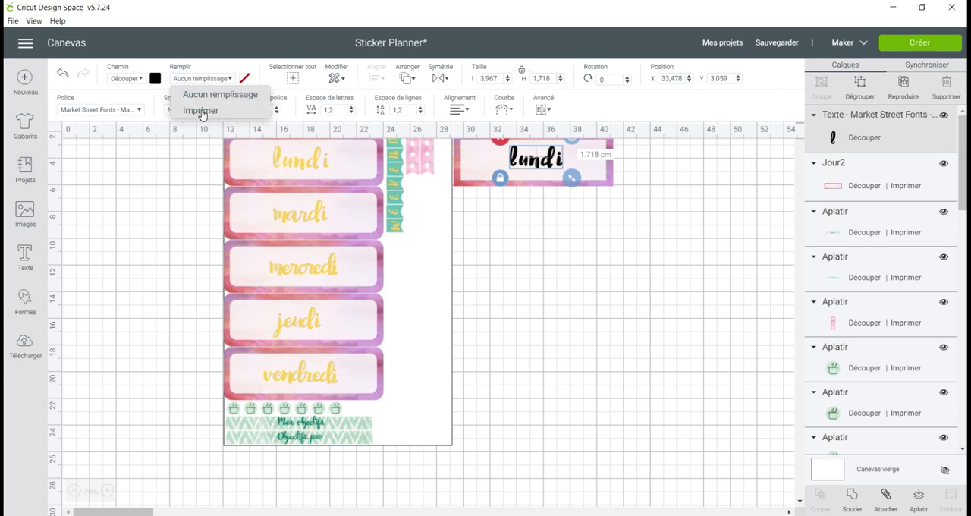
pyautogui.click(198, 110)
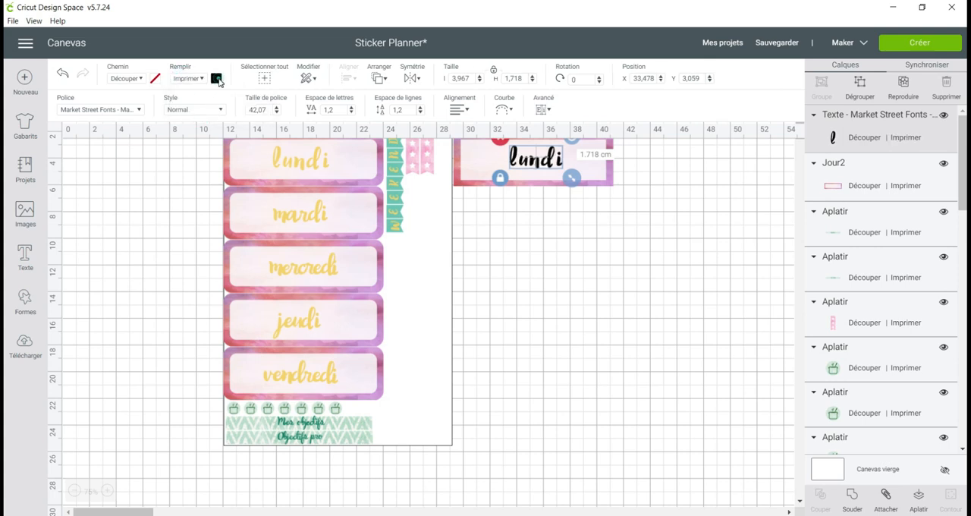
pyautogui.click(216, 78)
pyautogui.click(260, 148)
pyautogui.click(561, 299)
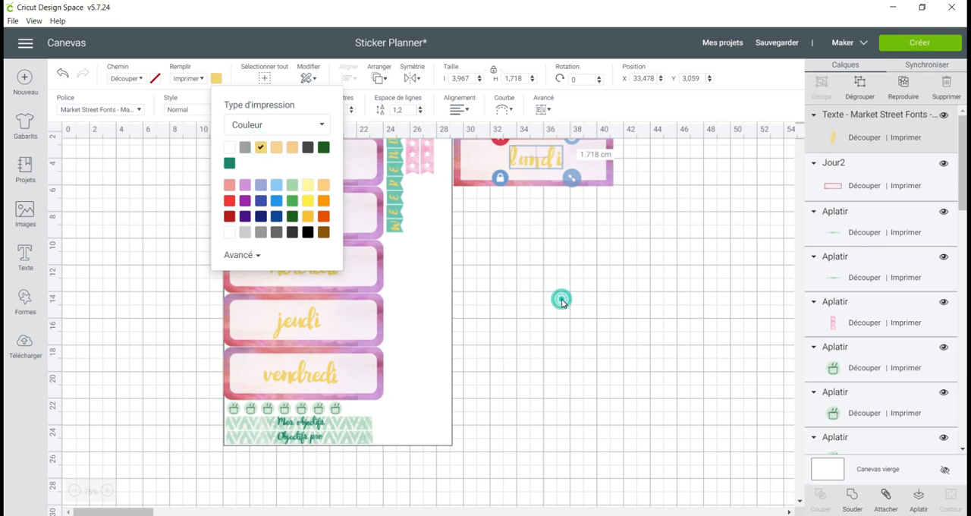
# Flatten the yellow lundi text and its Jour2 label into one printable layer, and nudge the result slightly
pyautogui.click(551, 165)
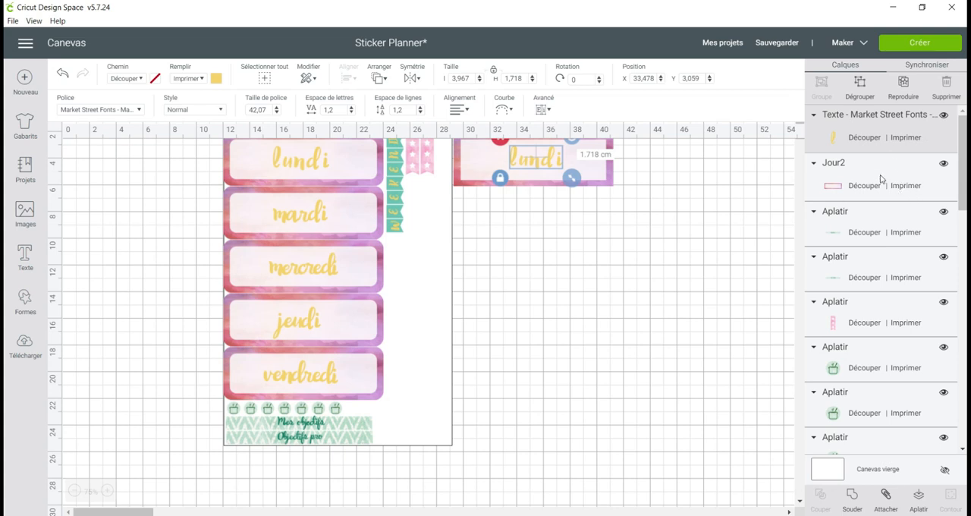
pyautogui.keyDown('shift'); pyautogui.click(878, 176); pyautogui.keyUp('shift')
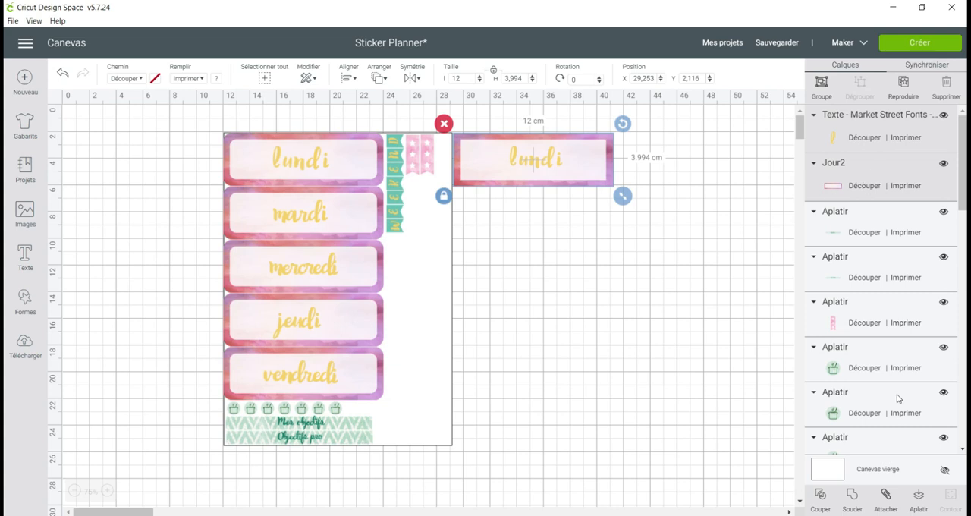
pyautogui.click(919, 503)
pyautogui.moveTo(582, 164)
pyautogui.mouseDown()
pyautogui.moveTo(670, 203)
pyautogui.moveTo(585, 167)
pyautogui.mouseUp()
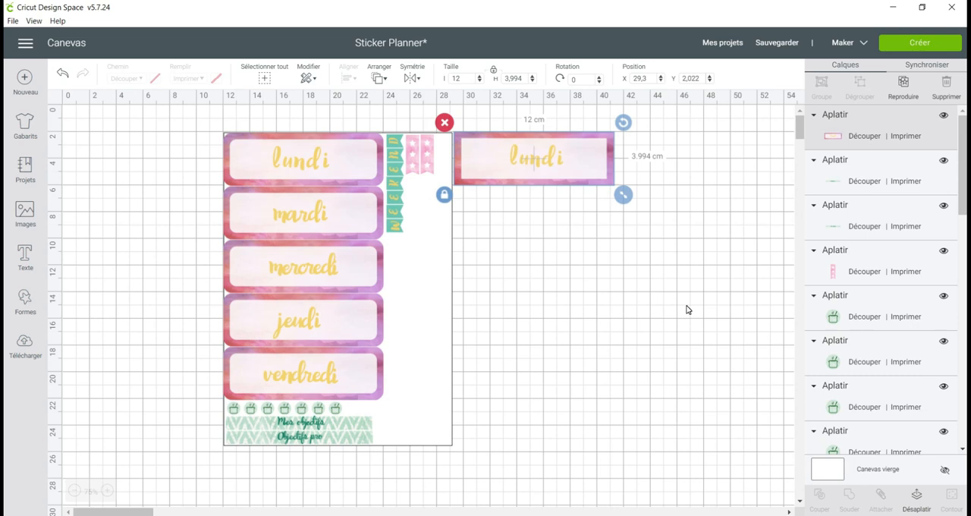
# Duplicate the flattened square-cornered lundi label, place the copy directly beneath it, and unflatten the copy
pyautogui.click(904, 83)
pyautogui.moveTo(551, 175); pyautogui.dragTo(535, 218)
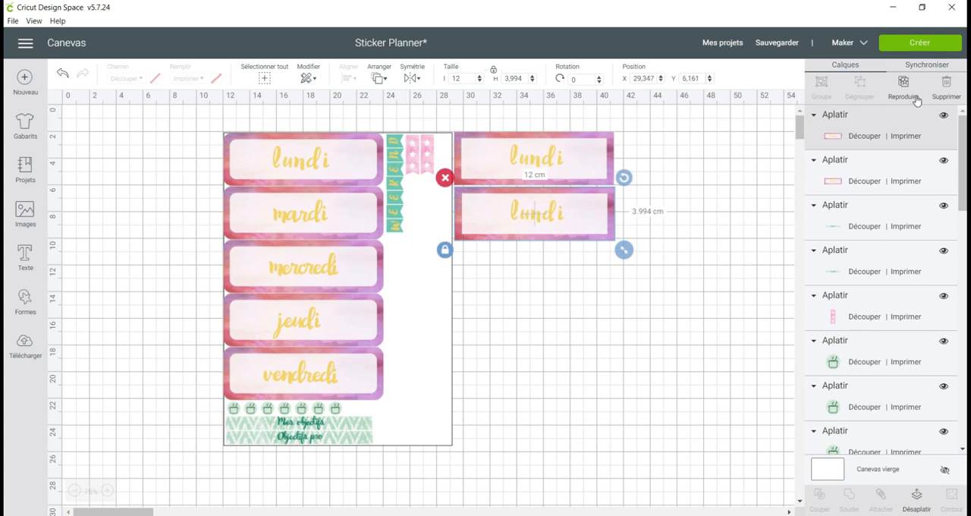
pyautogui.click(917, 501)
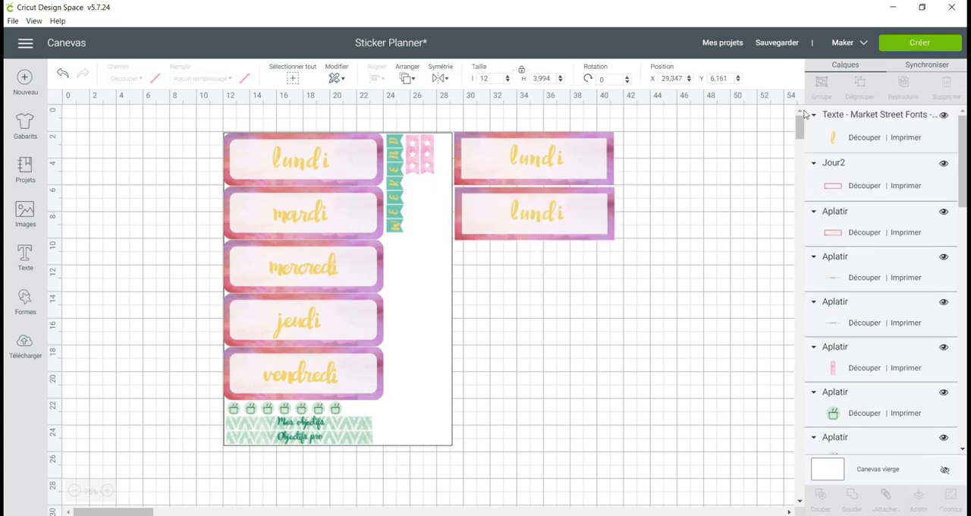
# Change the text on the unflattened label copy to "mardi"
pyautogui.click(835, 139)
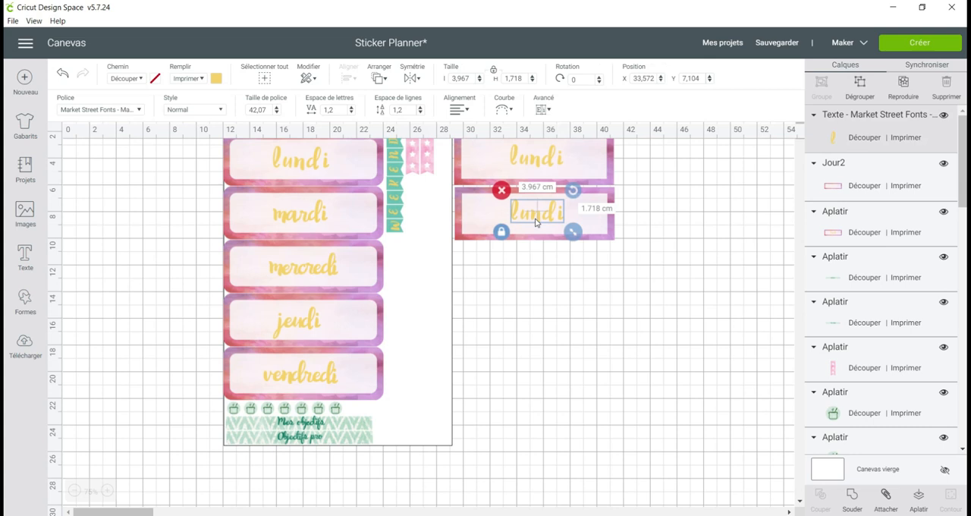
pyautogui.doubleClick(537, 219)
pyautogui.doubleClick(668, 171)
pyautogui.write('mardi')
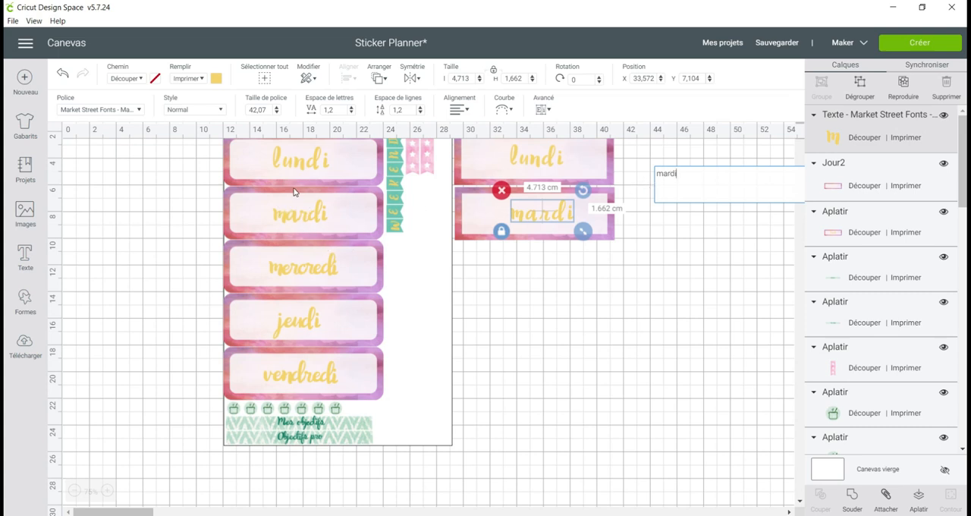
# Reduce the letter spacing of the new mardi text to -0,4 so its letters join
pyautogui.click(352, 112)
pyautogui.click(351, 112)
pyautogui.click(351, 113)
pyautogui.click(351, 112)
pyautogui.click(352, 112)
pyautogui.click(351, 112)
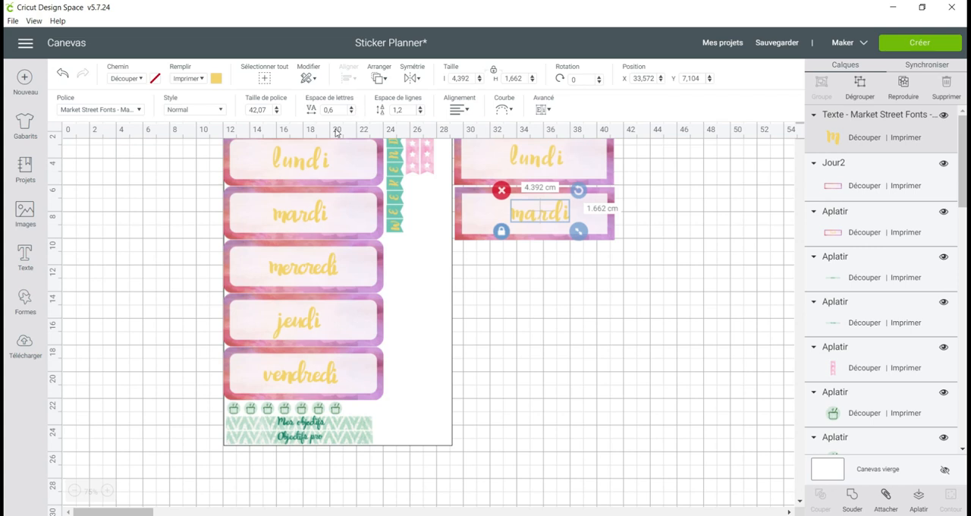
pyautogui.click(351, 113)
pyautogui.click(351, 112)
pyautogui.click(351, 112)
pyautogui.click(351, 112)
pyautogui.click(352, 113)
pyautogui.click(352, 112)
pyautogui.click(352, 112)
pyautogui.click(351, 112)
pyautogui.click(352, 112)
pyautogui.click(352, 112)
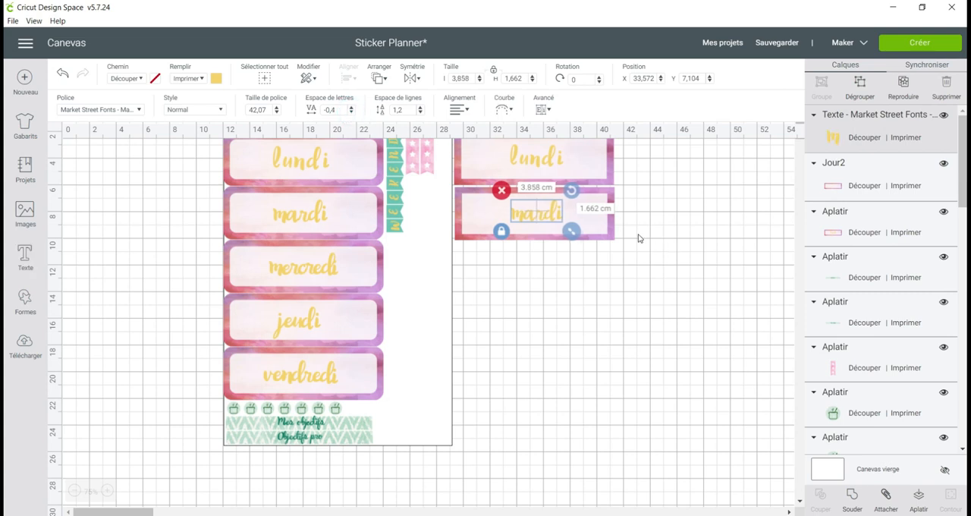
# Flatten the mardi text with its Jour2 label, and place an unflattened duplicate of the result directly beneath it
pyautogui.click(894, 185)
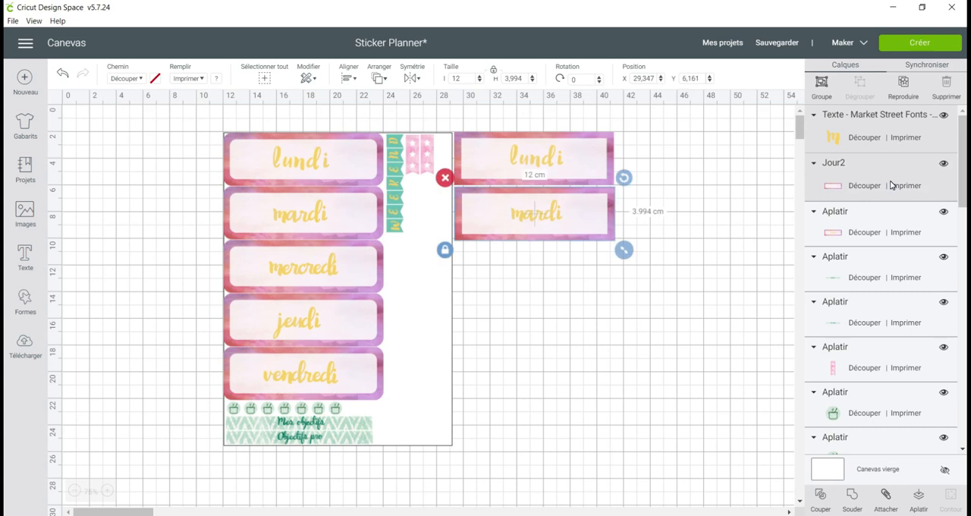
pyautogui.click(921, 506)
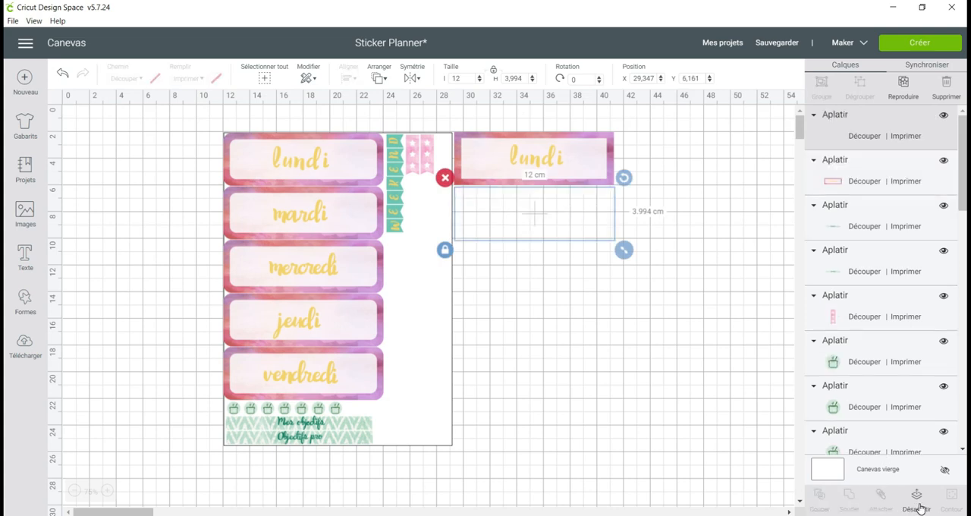
pyautogui.click(904, 85)
pyautogui.moveTo(554, 237); pyautogui.dragTo(542, 279)
pyautogui.click(916, 501)
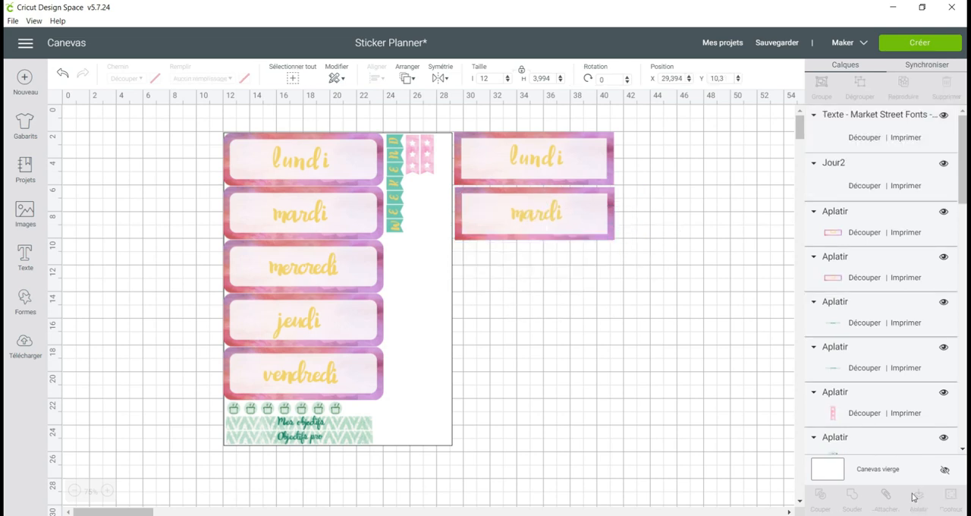
# Change the text on the third square-cornered label to "mercredi"
pyautogui.click(553, 273)
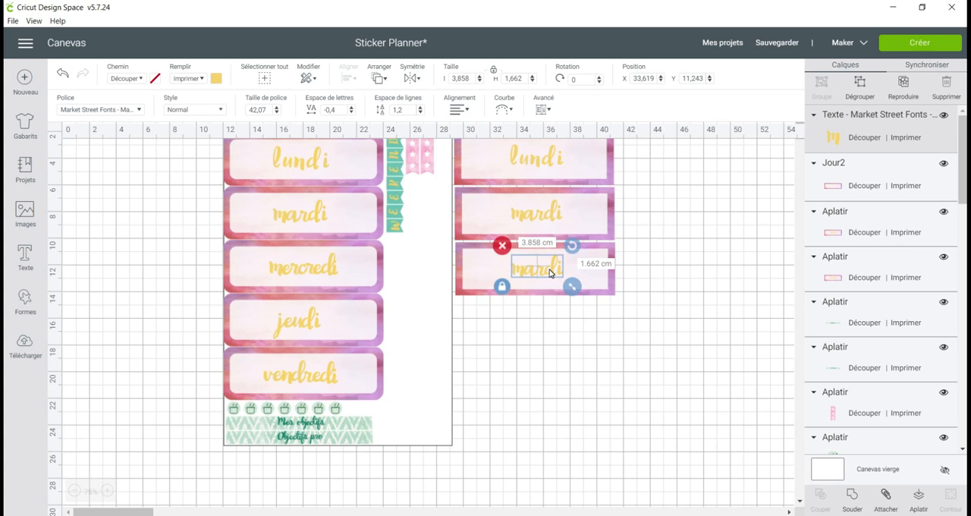
pyautogui.click(551, 272)
pyautogui.doubleClick(695, 247)
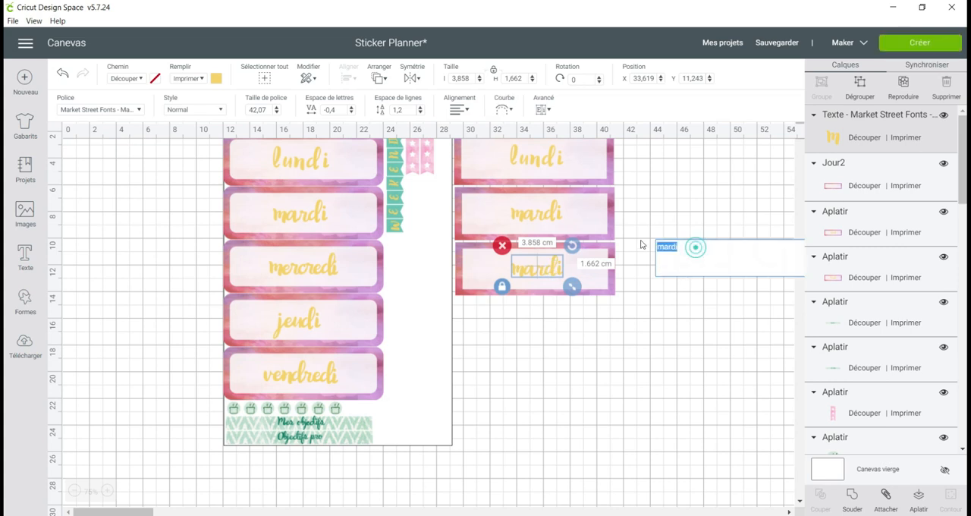
pyautogui.write('mercredi')
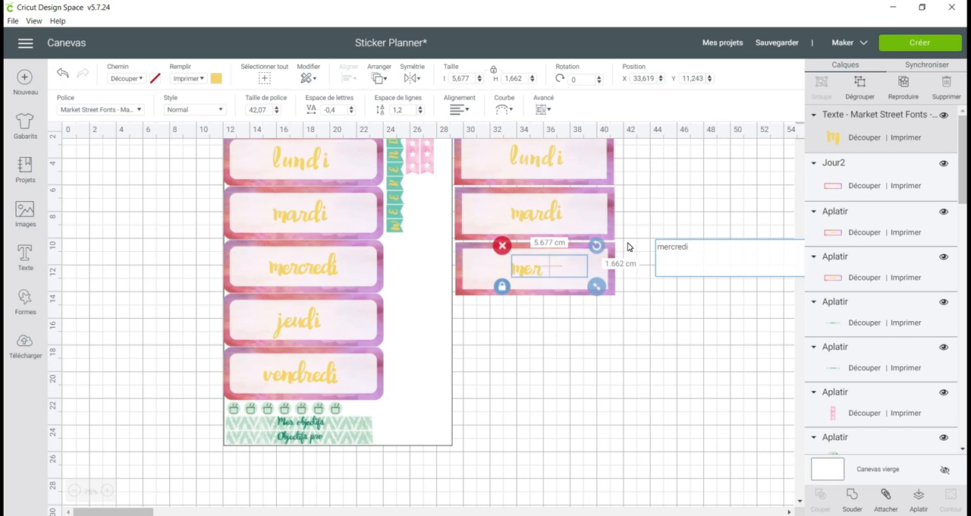
pyautogui.click(542, 307)
# Center the mercredi text both horizontally and vertically on its Jour2 label
pyautogui.click(542, 275)
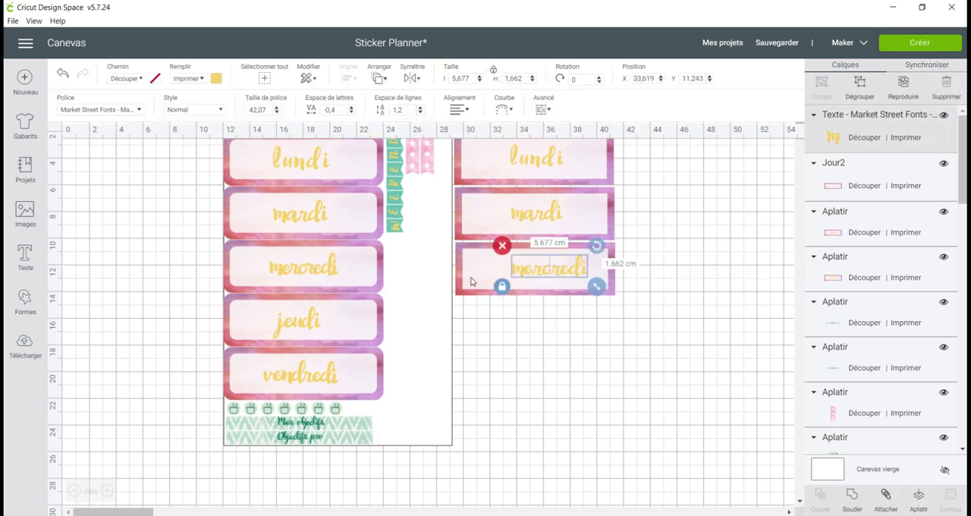
pyautogui.click(571, 274)
pyautogui.keyDown('shift'); pyautogui.click(475, 276); pyautogui.keyUp('shift')
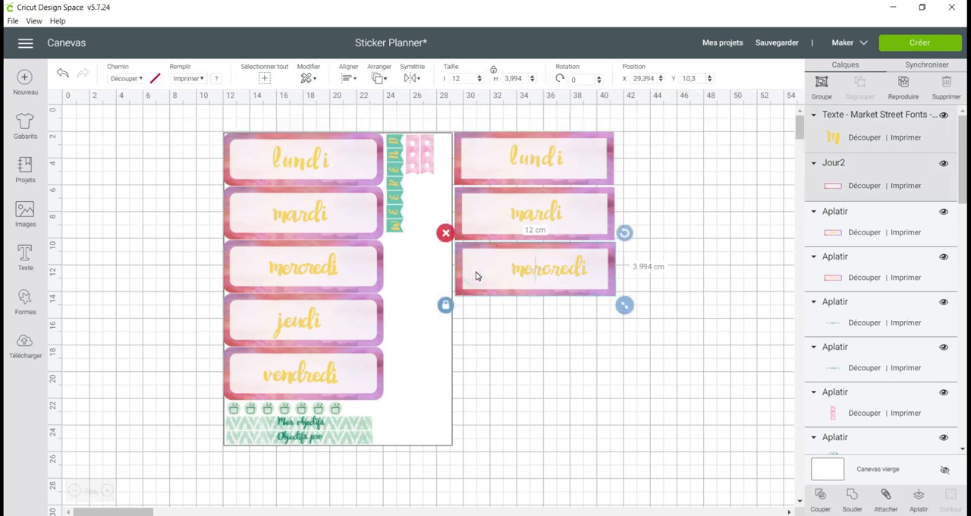
pyautogui.click(351, 79)
pyautogui.click(361, 222)
pyautogui.click(523, 334)
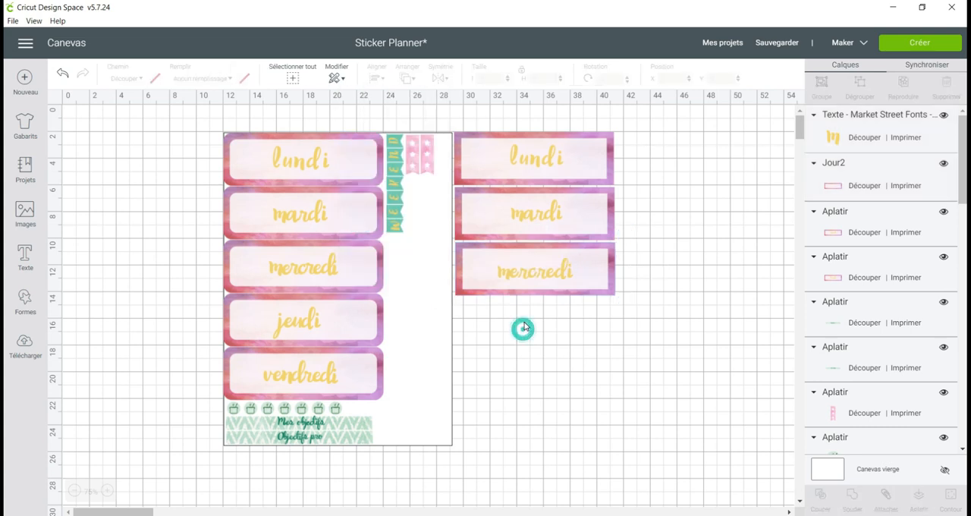
# Flatten the mercredi text and its Jour2 label into one printable layer
pyautogui.click(586, 281)
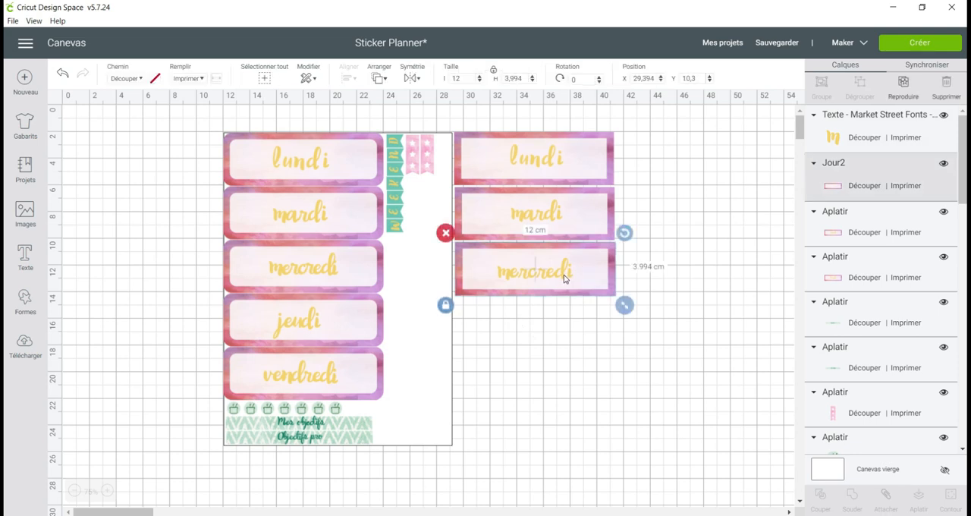
pyautogui.keyDown('shift'); pyautogui.click(564, 275); pyautogui.keyUp('shift')
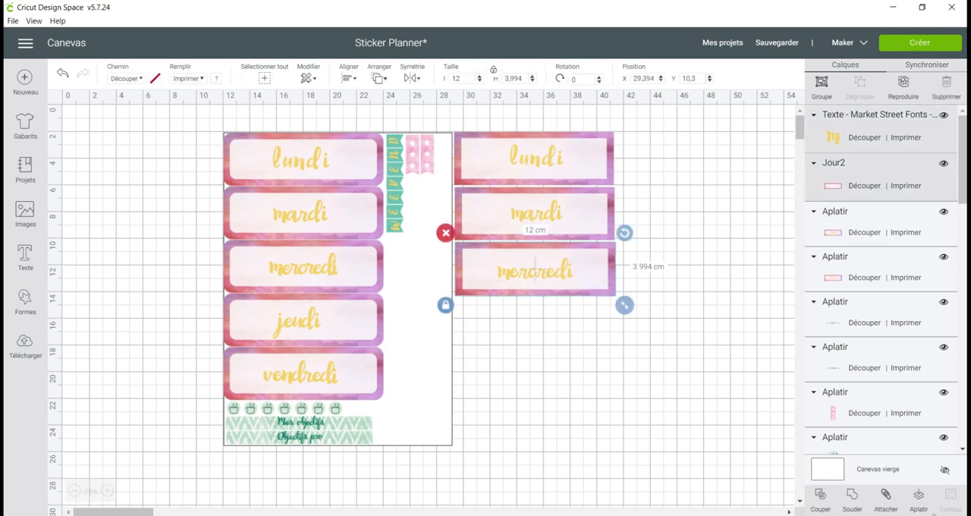
pyautogui.click(920, 510)
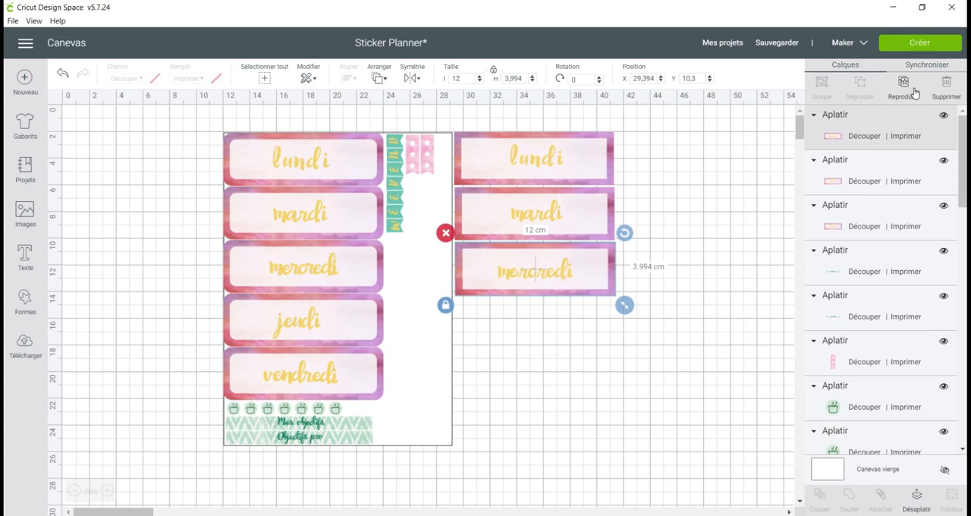
# Copy the flattened mercredi label, place the copy directly beneath it, and unflatten the copy
pyautogui.click(629, 258)
pyautogui.click(560, 290)
pyautogui.hotkey('ctrl', 'c')
pyautogui.hotkey('ctrl', 'v')
pyautogui.moveTo(547, 290); pyautogui.dragTo(529, 329)
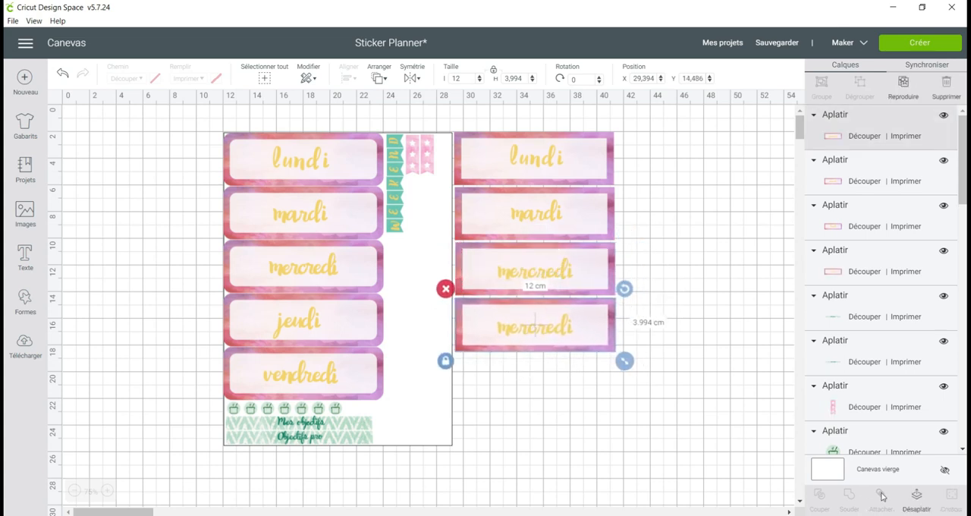
pyautogui.click(917, 500)
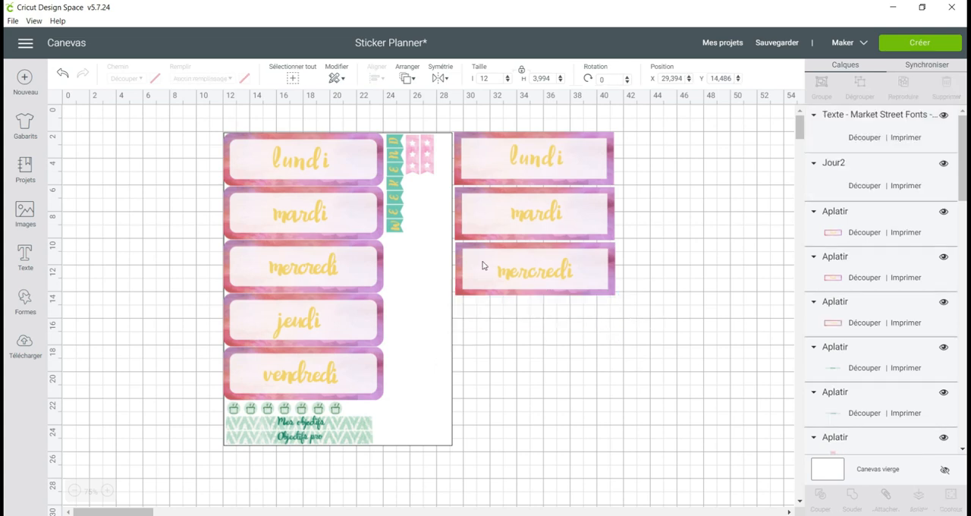
# Change the text on the fourth square-cornered label to "jeudi"
pyautogui.click(856, 140)
pyautogui.doubleClick(568, 331)
pyautogui.doubleClick(662, 328)
pyautogui.write('jeudi')
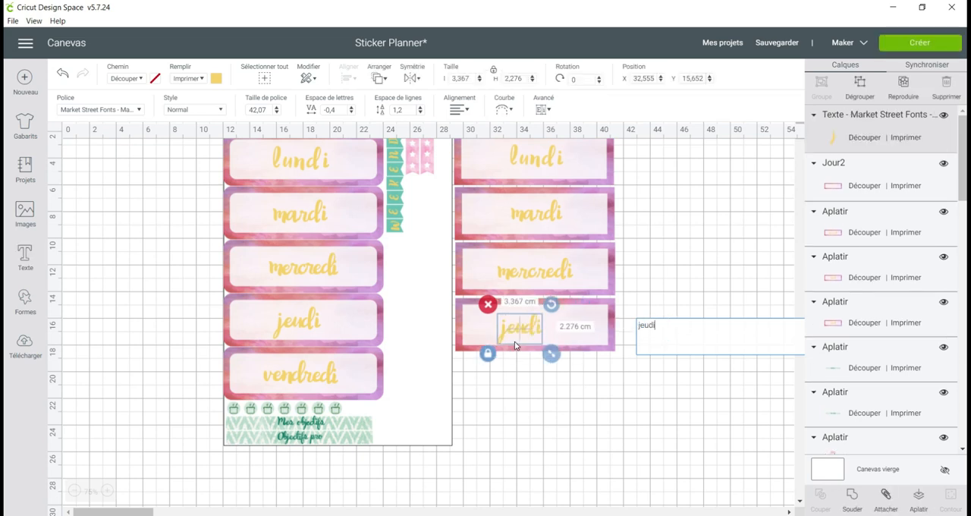
pyautogui.click(577, 369)
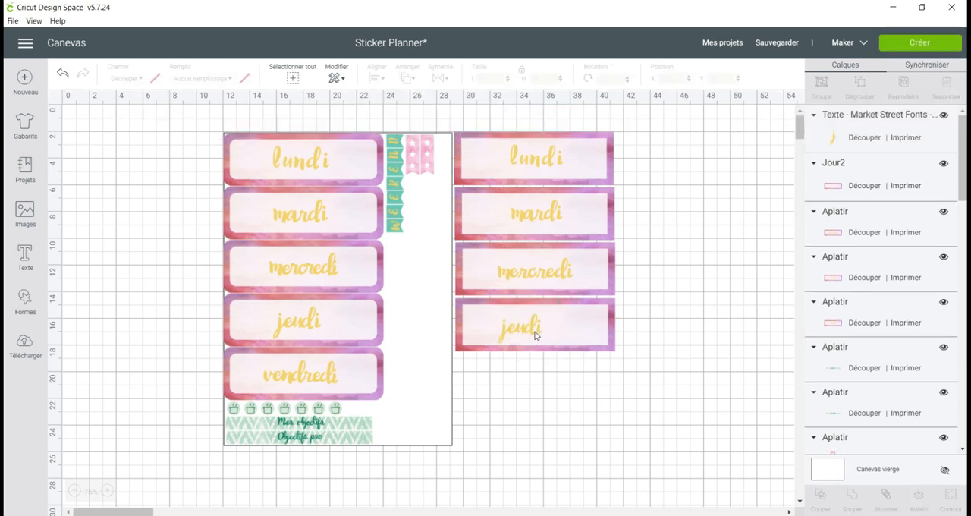
# Center the jeudi text on its Jour2 label and flatten the two into one printable layer
pyautogui.click(533, 330)
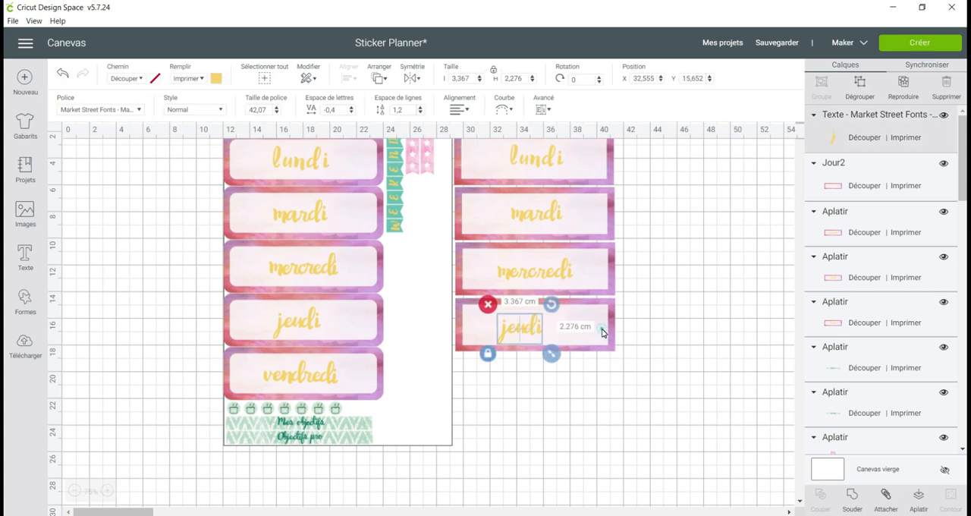
pyautogui.keyDown('shift'); pyautogui.click(603, 332); pyautogui.keyUp('shift')
pyautogui.click(349, 77)
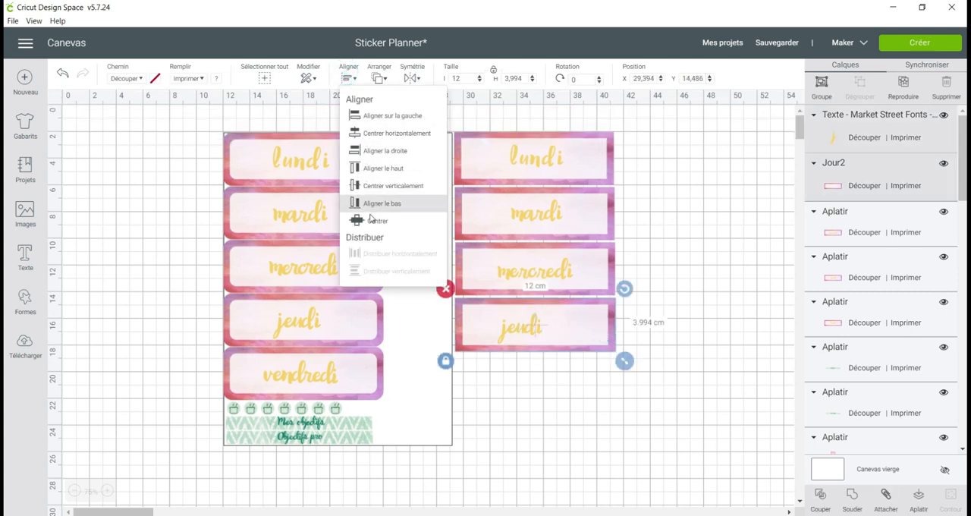
pyautogui.click(376, 221)
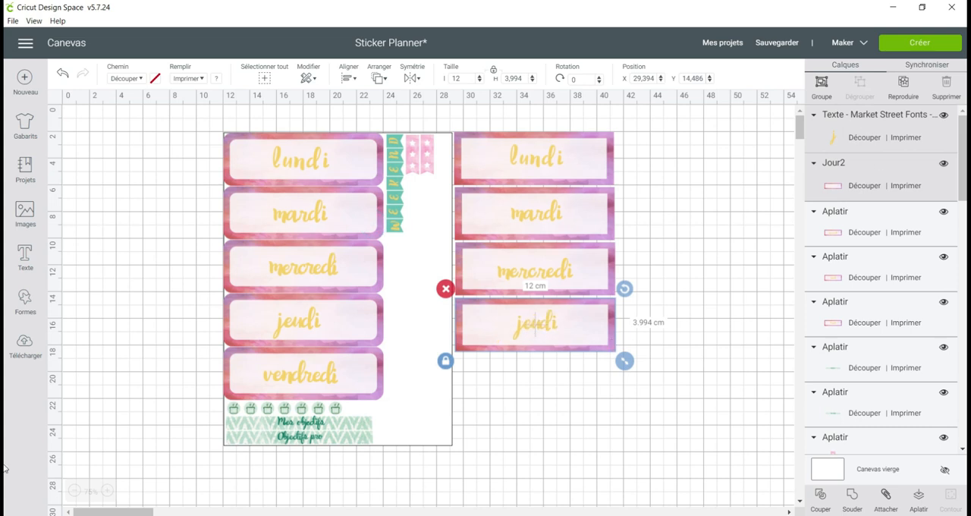
pyautogui.click(917, 498)
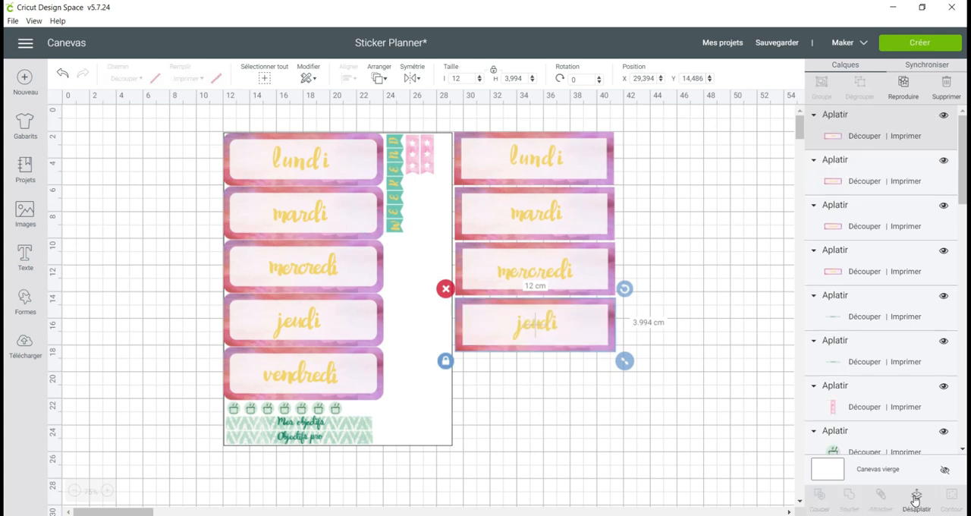
# Duplicate the flattened jeudi label, place the copy directly beneath it, and unflatten the copy
pyautogui.click(908, 86)
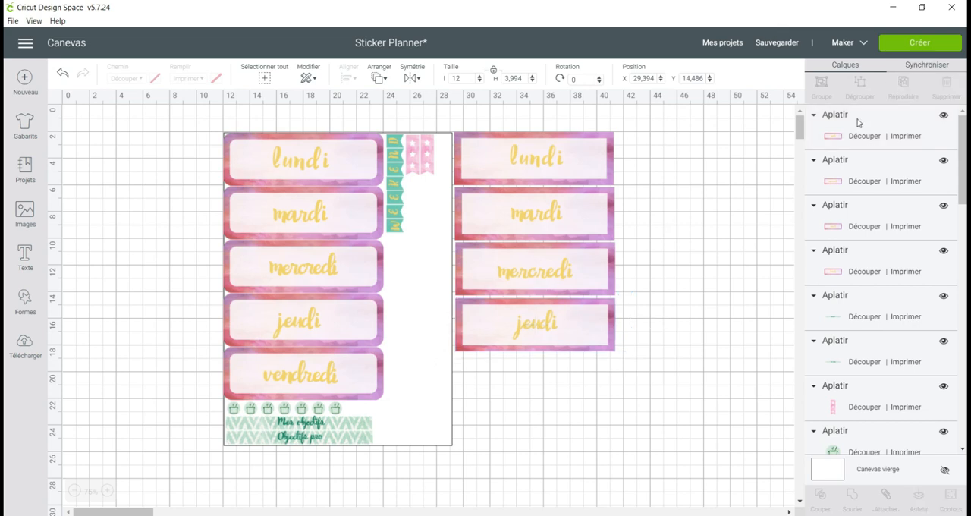
pyautogui.moveTo(570, 349); pyautogui.dragTo(552, 394)
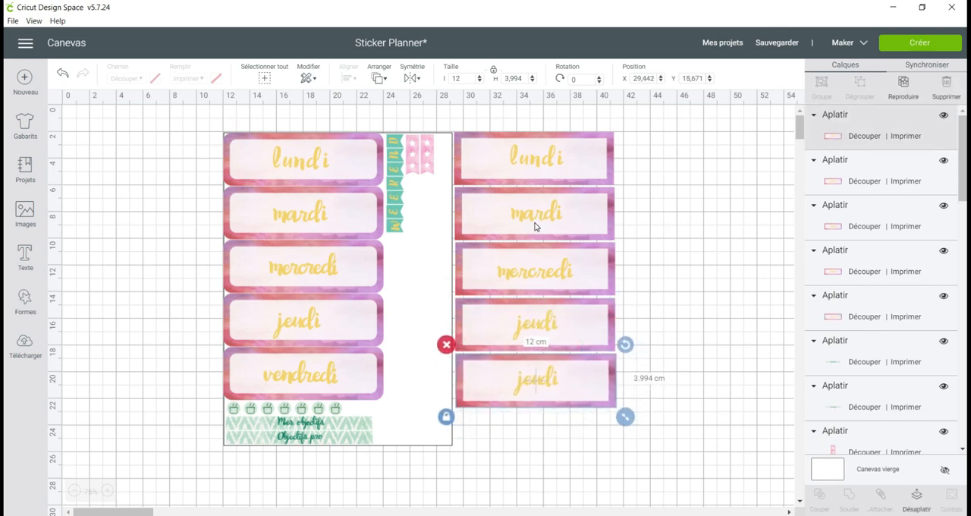
pyautogui.click(915, 506)
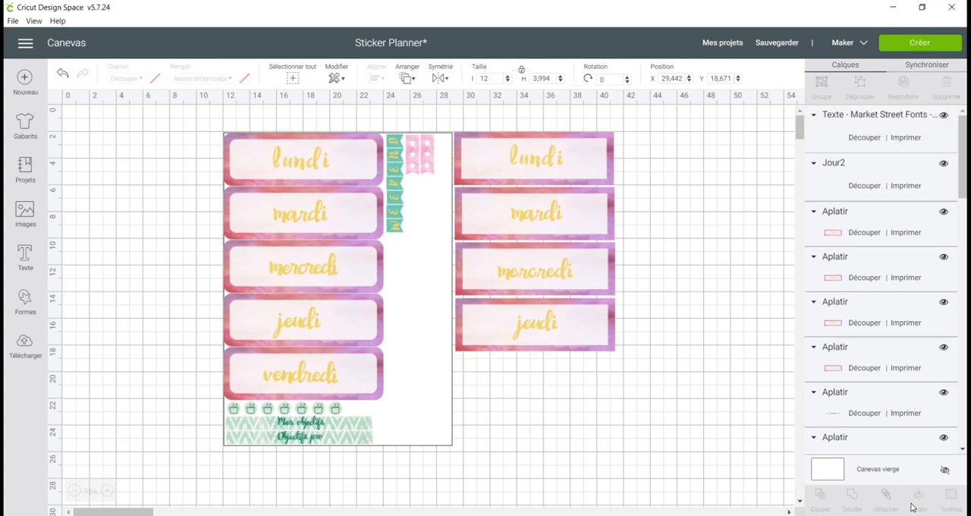
# Change the text on the fifth square-cornered label to "vendredi"
pyautogui.click(550, 379)
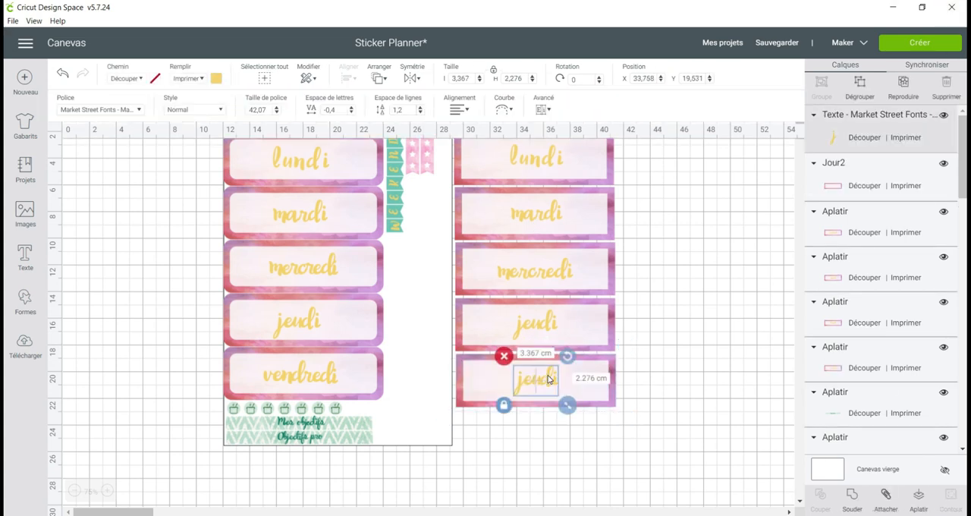
pyautogui.doubleClick(544, 382)
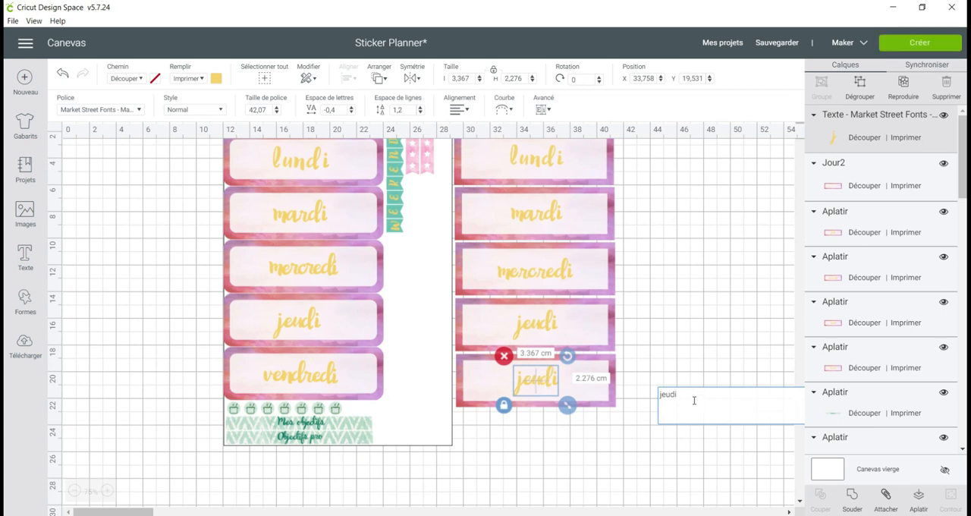
pyautogui.moveTo(680, 395); pyautogui.dragTo(656, 394)
pyautogui.write('vendredi')
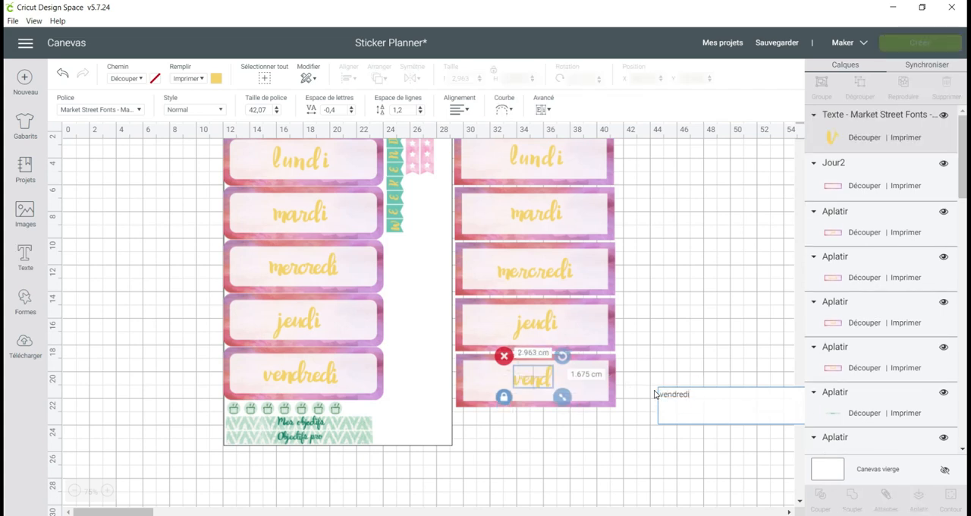
# Center the vendredi text on its Jour2 label and flatten the two into one printable layer
pyautogui.moveTo(541, 385); pyautogui.dragTo(528, 386)
pyautogui.keyDown('shift'); pyautogui.click(466, 381); pyautogui.keyUp('shift')
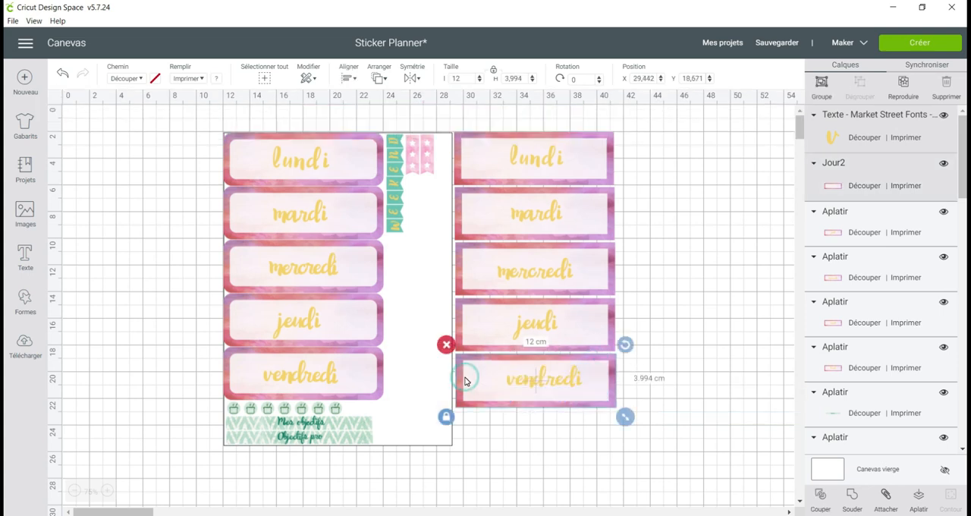
pyautogui.click(348, 76)
pyautogui.click(361, 216)
pyautogui.click(918, 498)
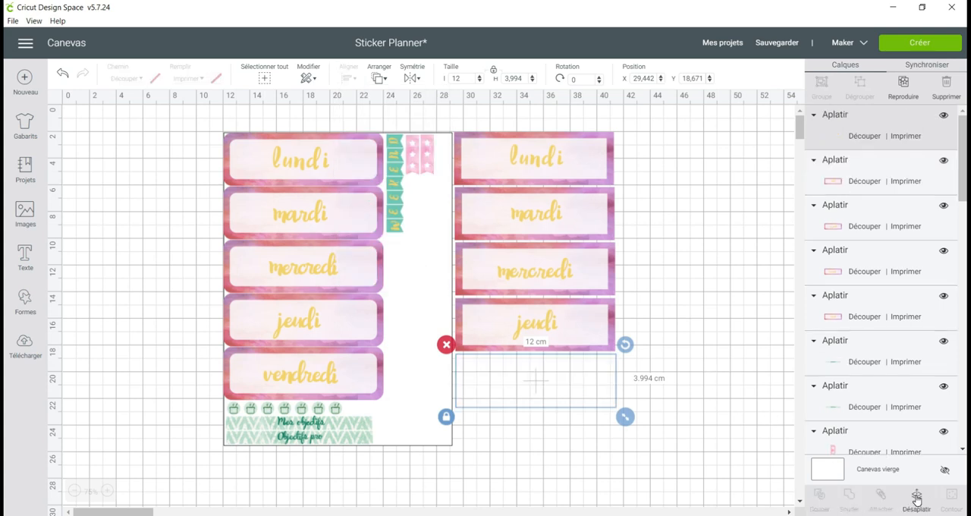